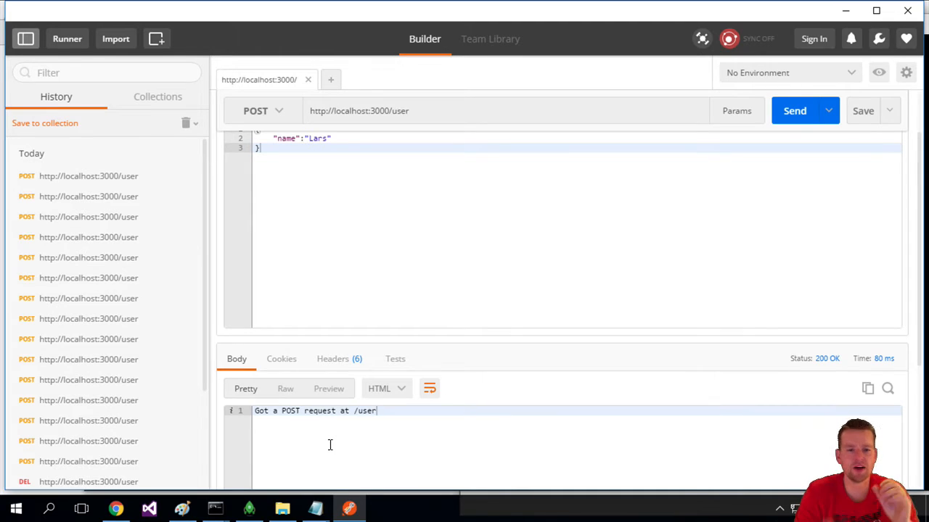
scroll(297, 174, "up", 3)
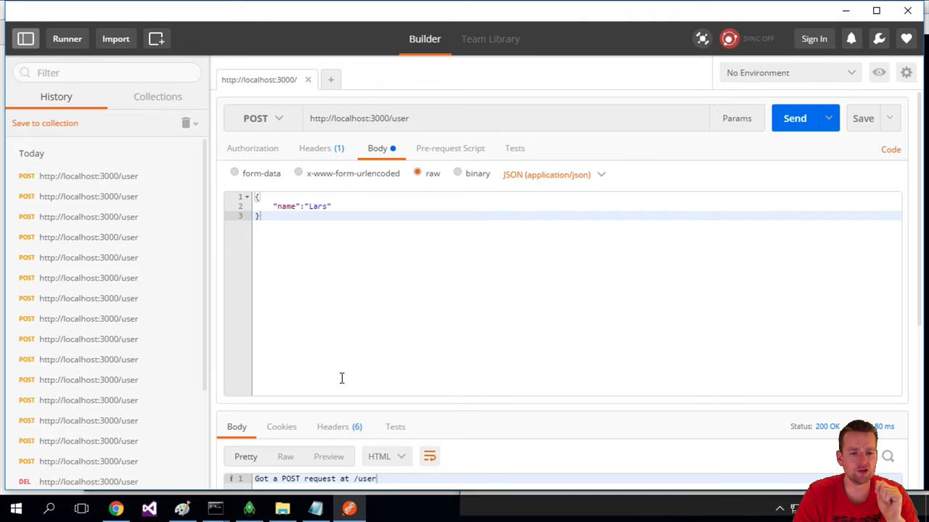
Stop the node server with Ctrl+C and rerun 'npm install body-parser' from history.
left_click(87, 435)
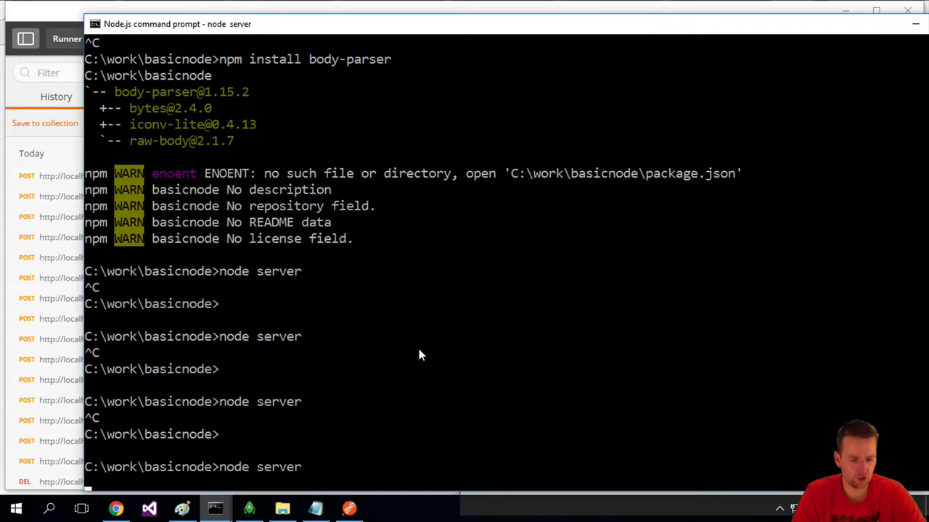
key("ctrl+c")
type("npm install express")
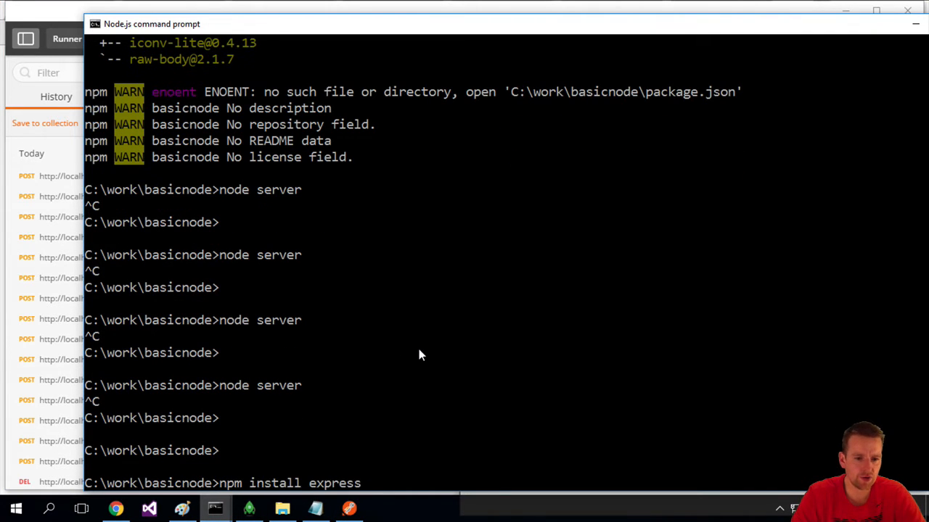
key("Up")
key("Up")
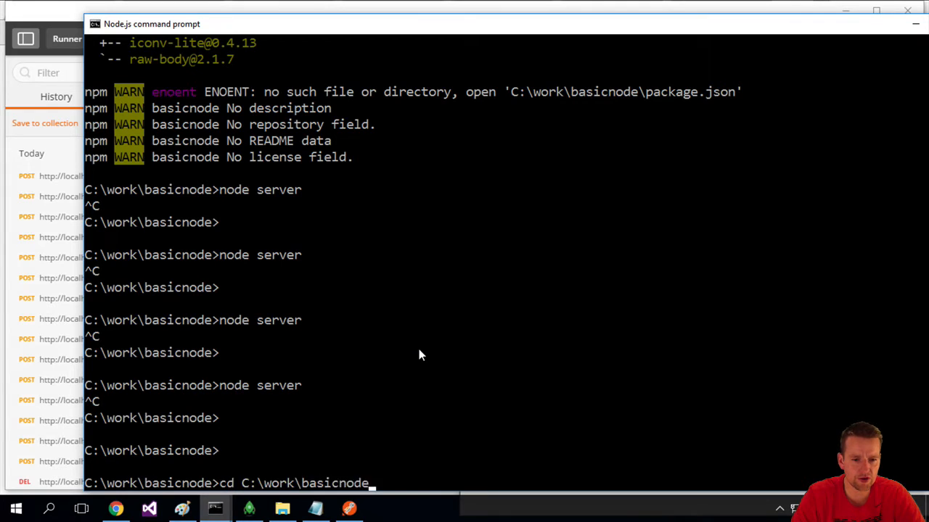
key("Up")
key("Up")
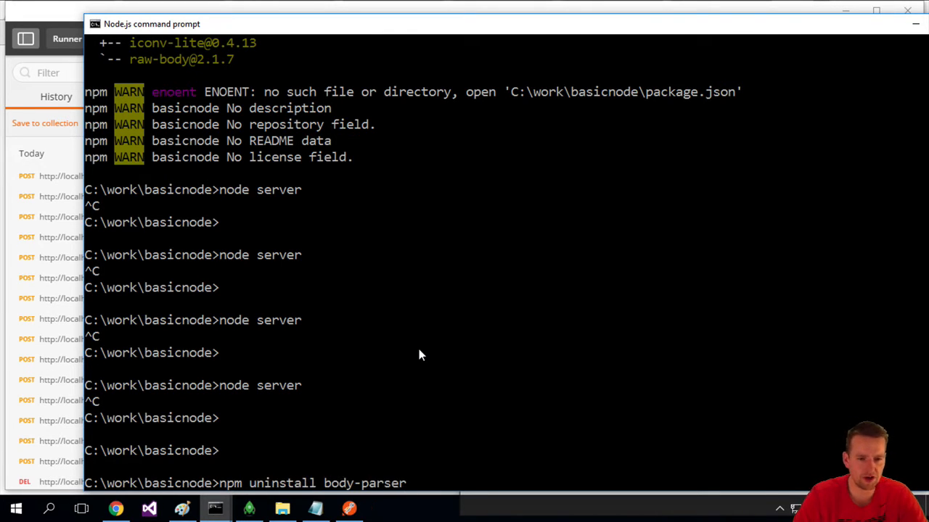
key("Up")
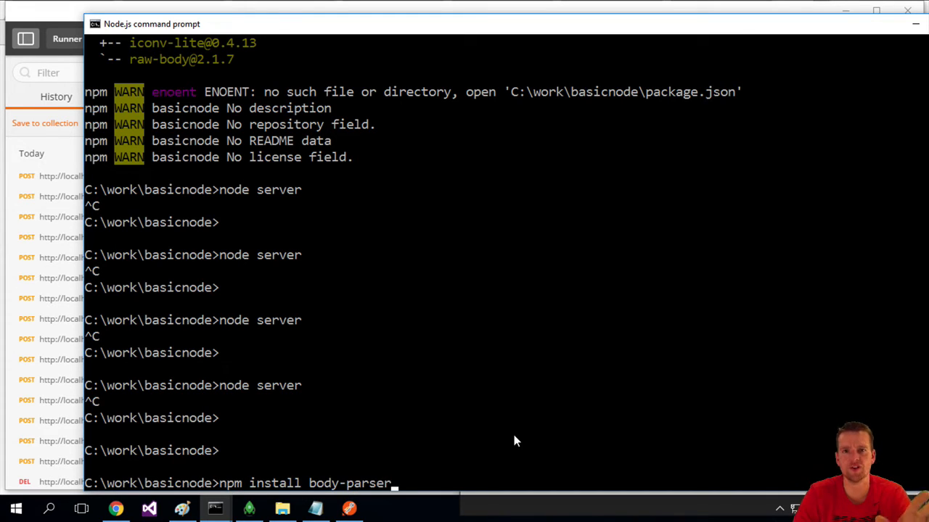
key("Down")
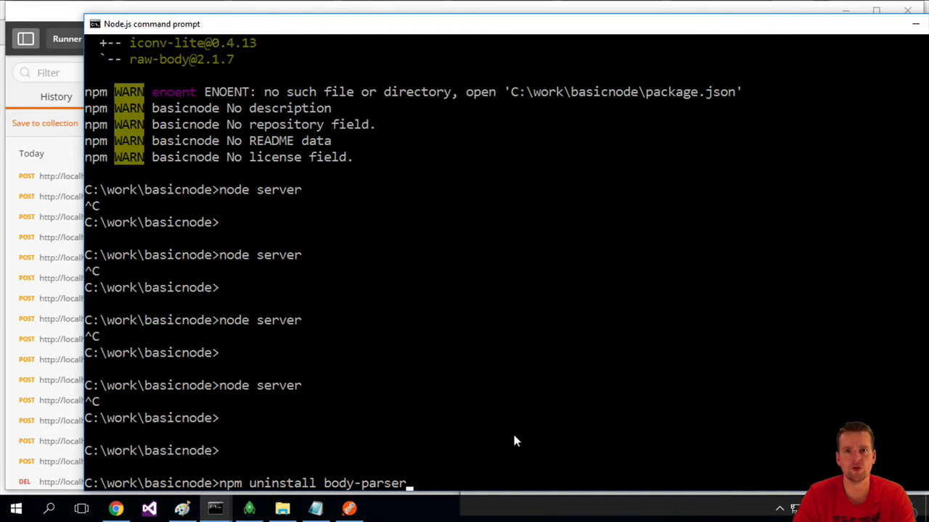
key("Up")
key("Return")
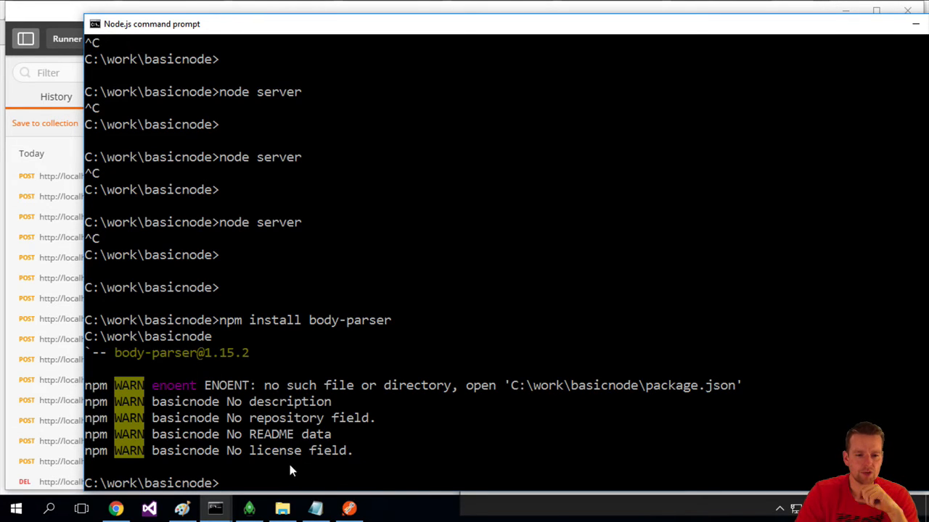
Remove the /* and */ markers around the bodyParser block in server.js.
left_click(314, 508)
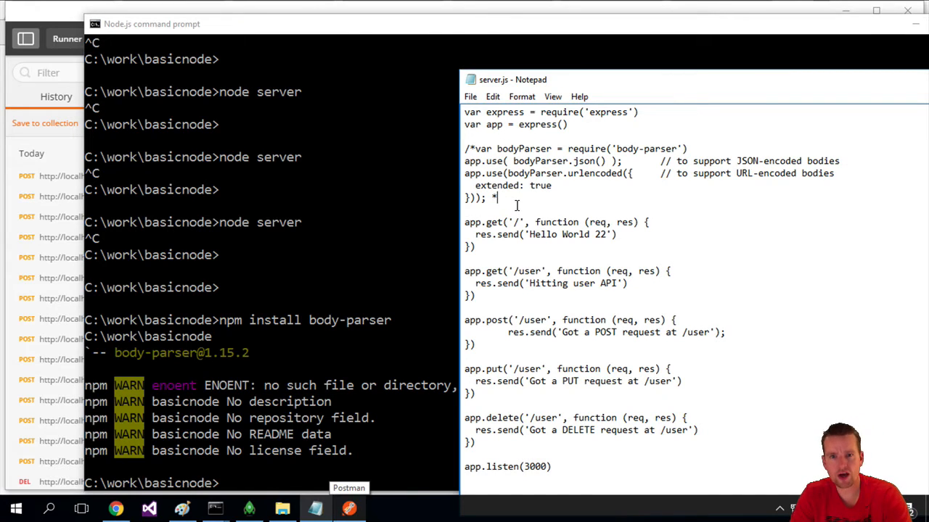
key("BackSpace")
key("BackSpace")
key("BackSpace")
left_click(476, 146)
key("BackSpace")
key("BackSpace")
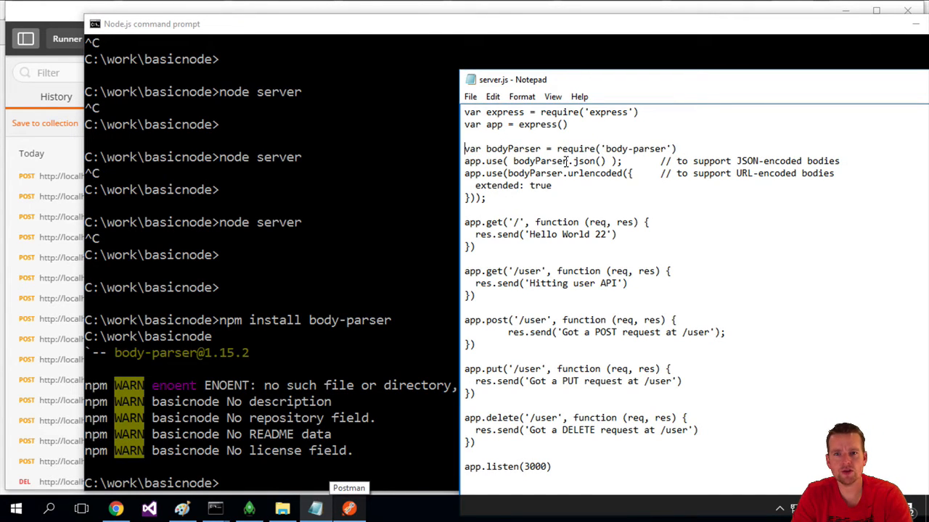
left_click_drag(582, 82, 387, 47)
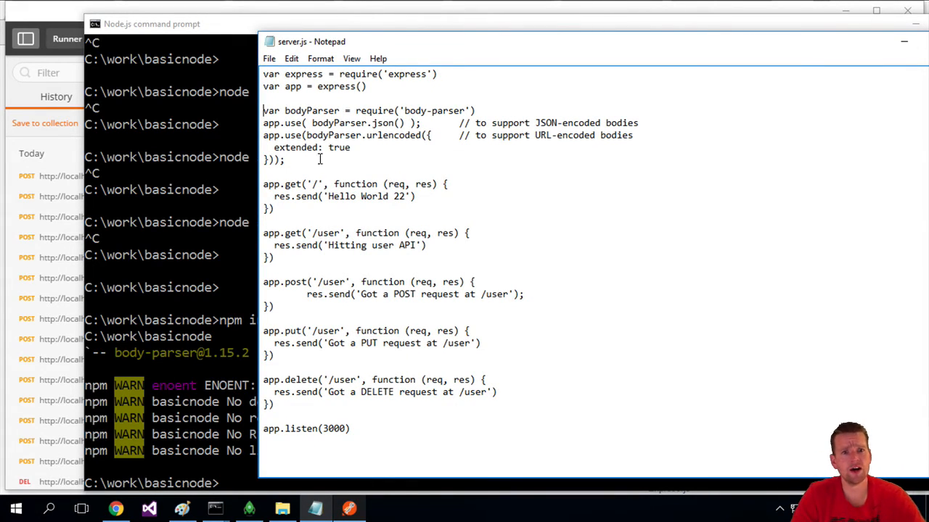
Review the require('body-parser') and app.use(bodyParser.json()) lines, then go to Postman.
mouse_move(292, 159)
left_mouse_down()
mouse_move(261, 112)
mouse_move(491, 111)
left_mouse_up()
left_click(279, 111)
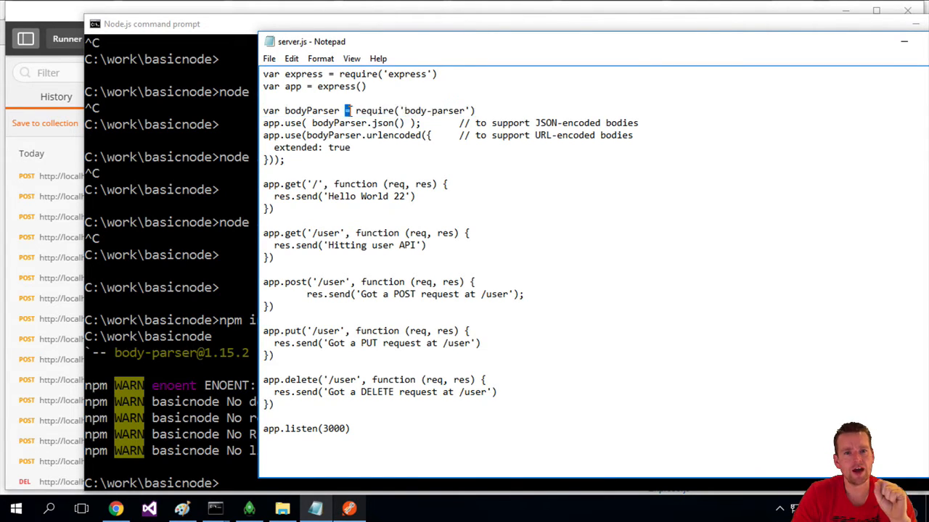
left_click_drag(348, 110, 478, 110)
double_click(312, 111)
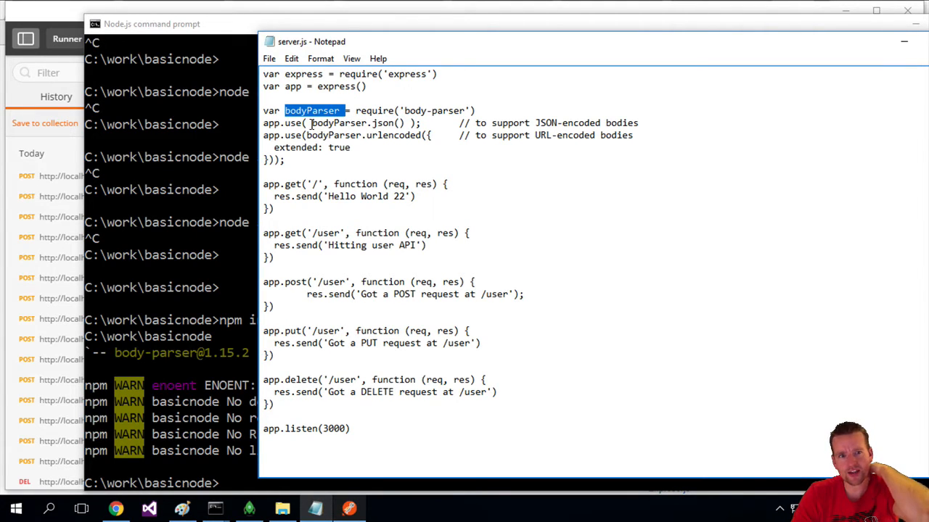
left_click_drag(310, 124, 408, 123)
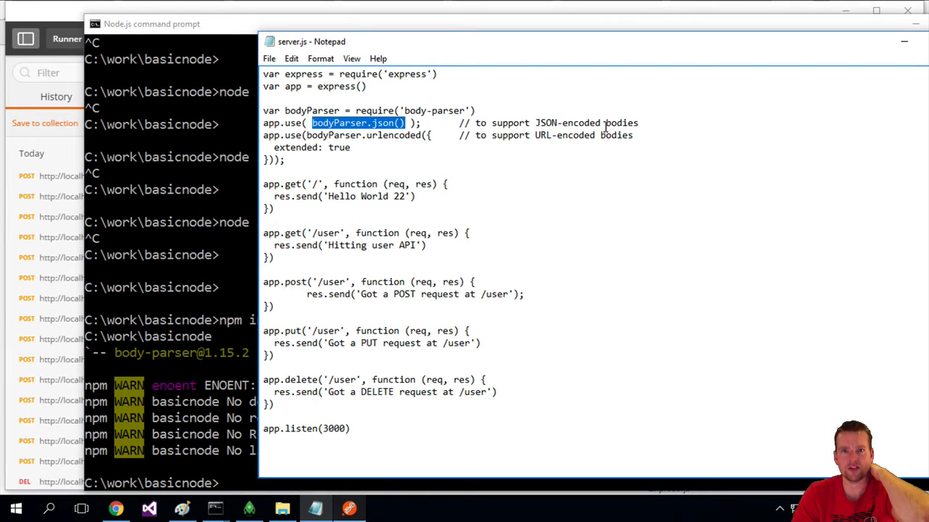
left_click(29, 292)
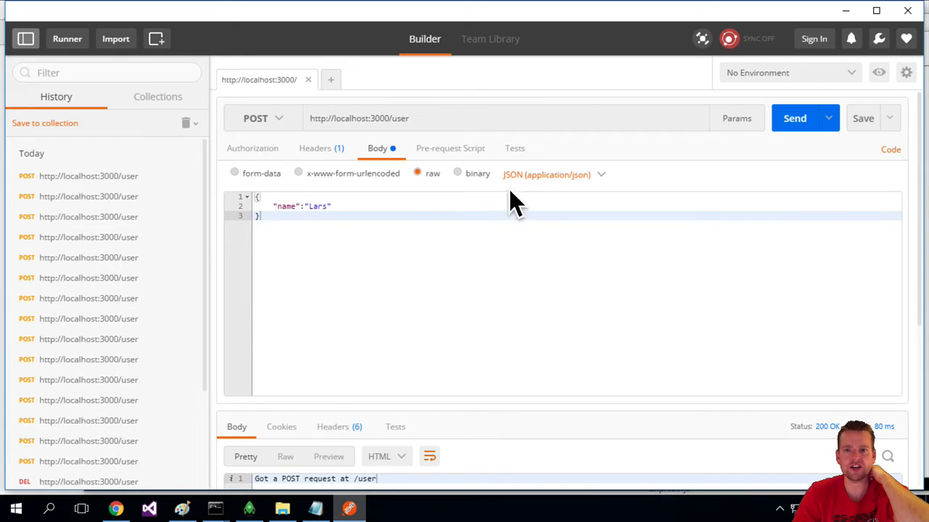
Replace res.send('Got a POST request at /user') with res.json(req.body) in the POST handler.
key("alt+Tab")
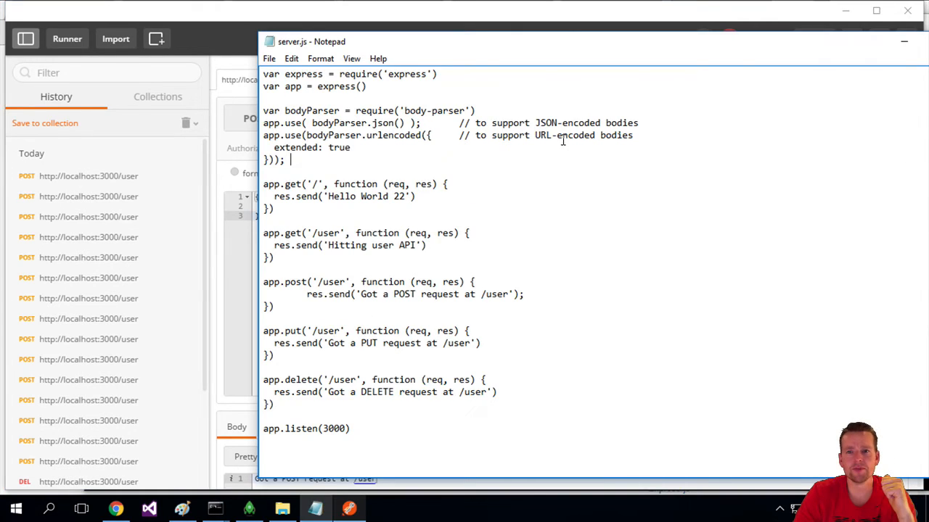
left_click_drag(290, 160, 248, 131)
left_click(372, 151)
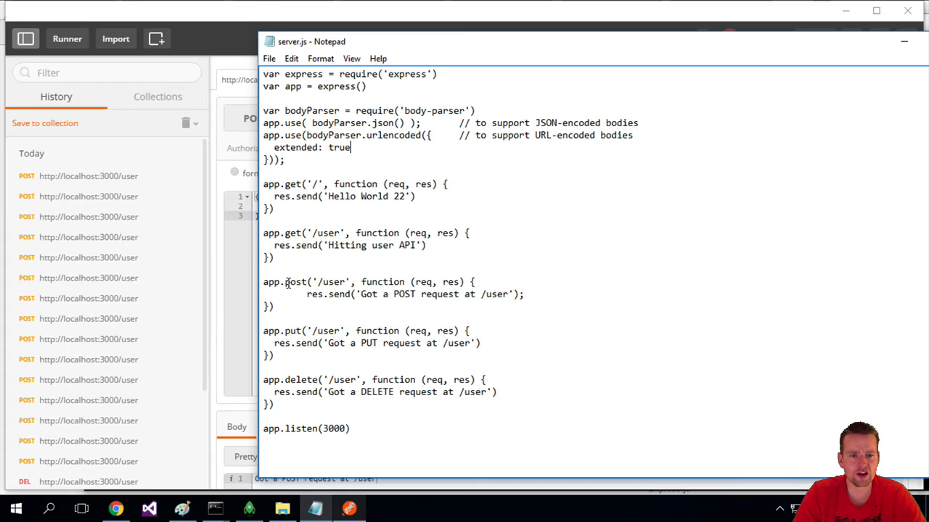
double_click(340, 295)
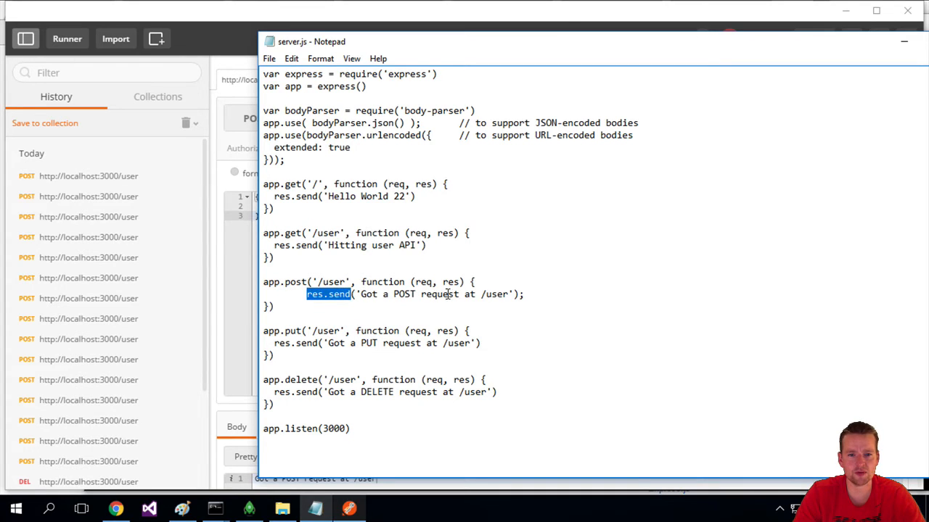
double_click(338, 295)
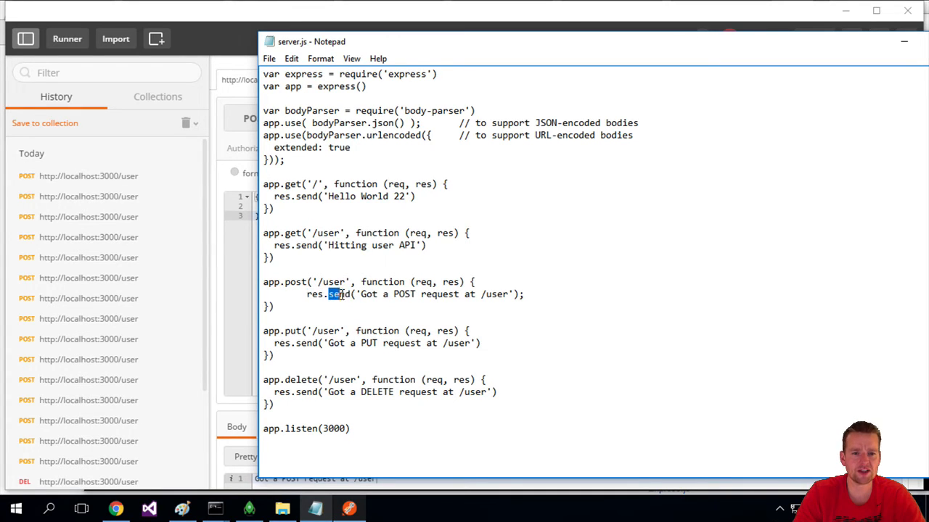
type("json")
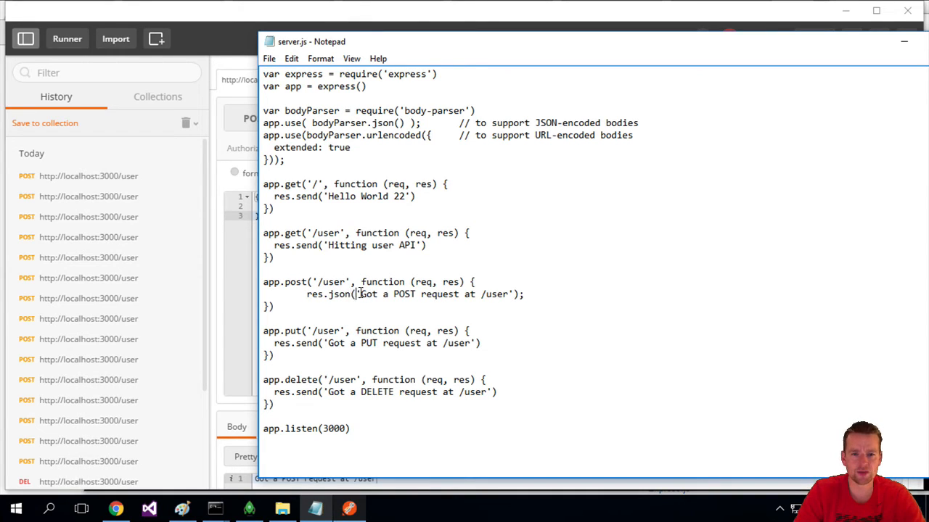
left_click_drag(359, 294, 517, 293)
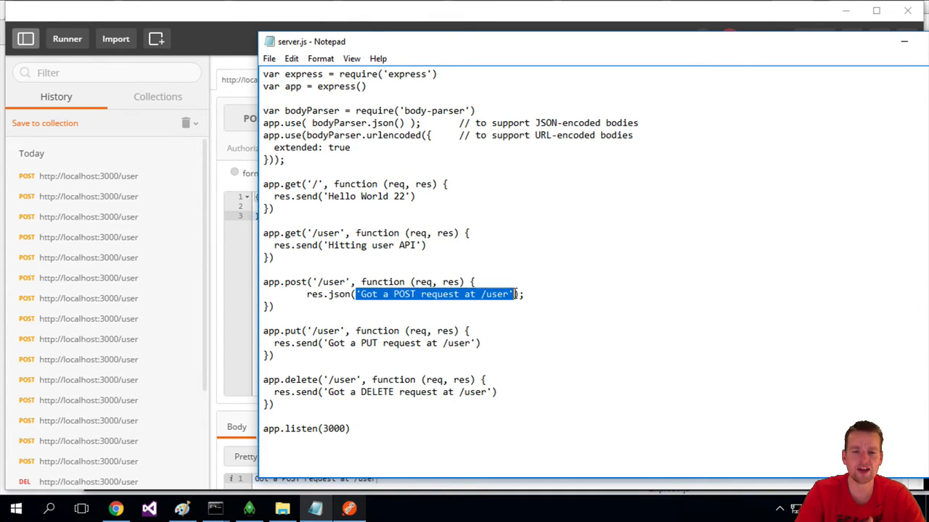
type("req.bo")
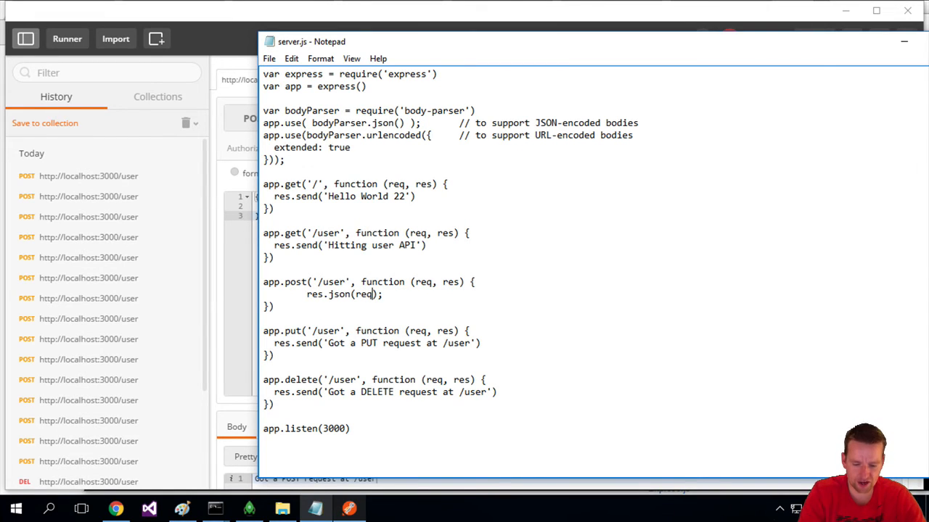
type("dy")
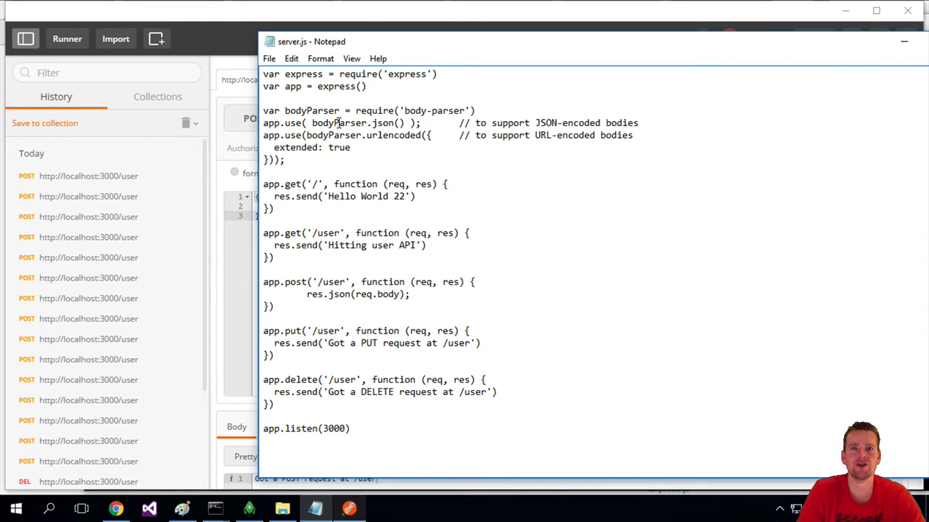
Check the JSON body in Postman and restart the server with 'node server'.
left_click(73, 282)
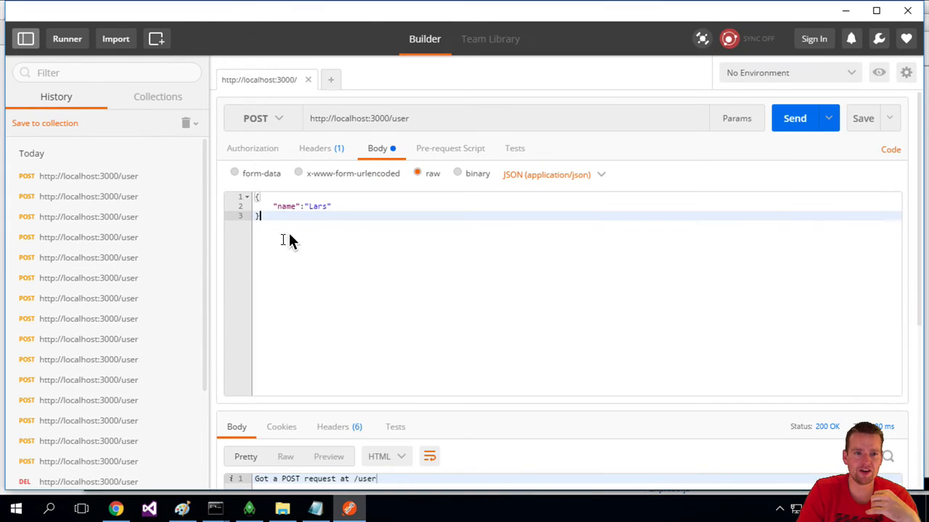
left_click_drag(259, 215, 241, 192)
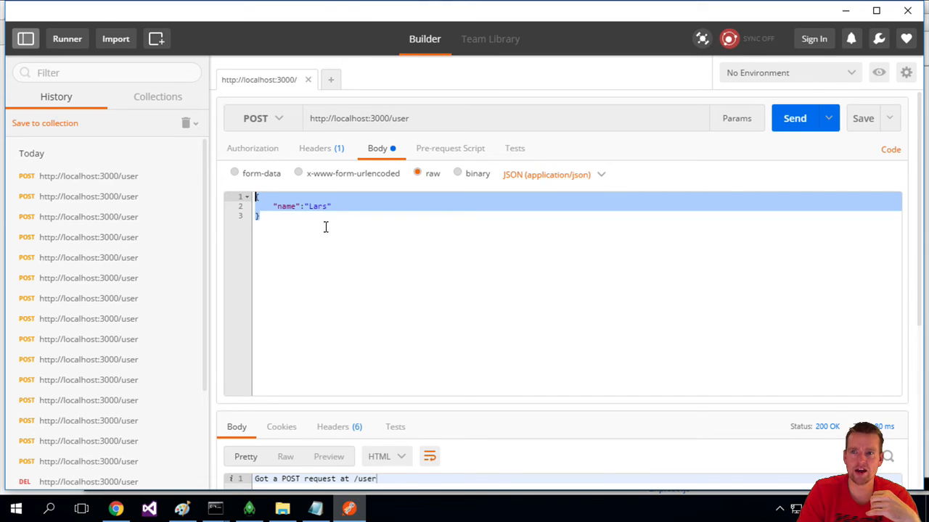
left_click(215, 508)
left_click(314, 467)
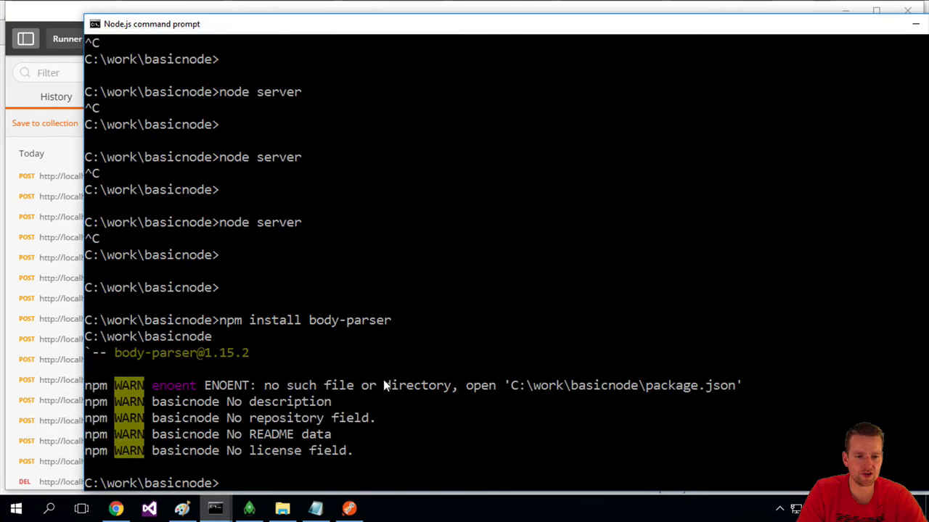
key("Up")
key("Up")
key("Up")
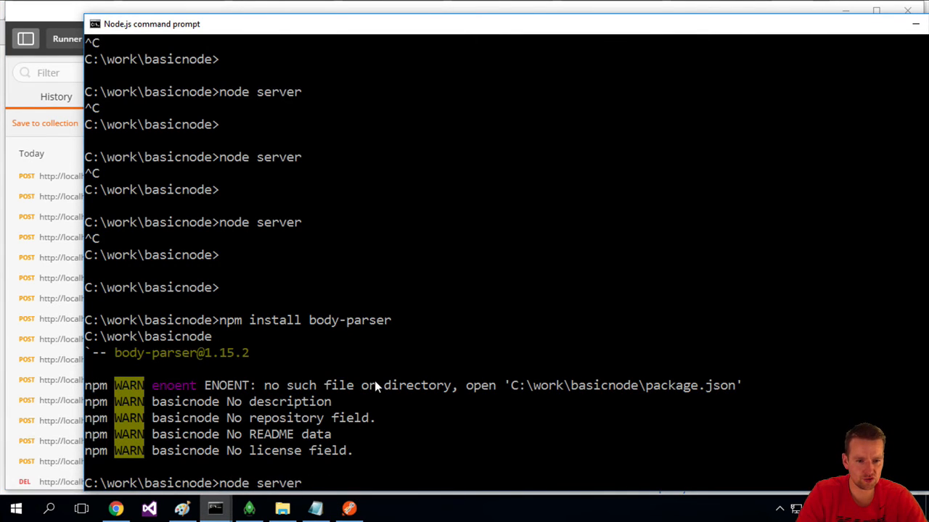
key("Return")
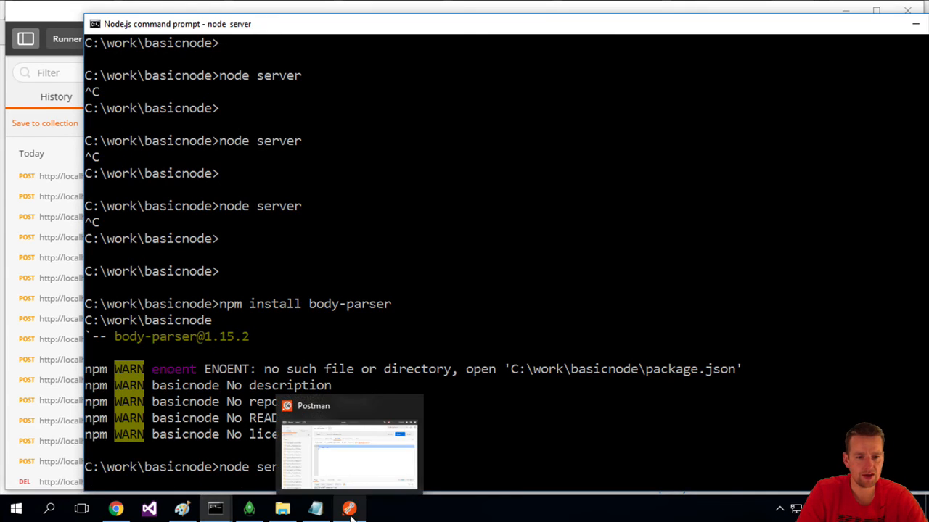
Send the POST to localhost:3000/user and get 200 OK echoing "name": "Lars".
left_click(349, 509)
left_click(794, 118)
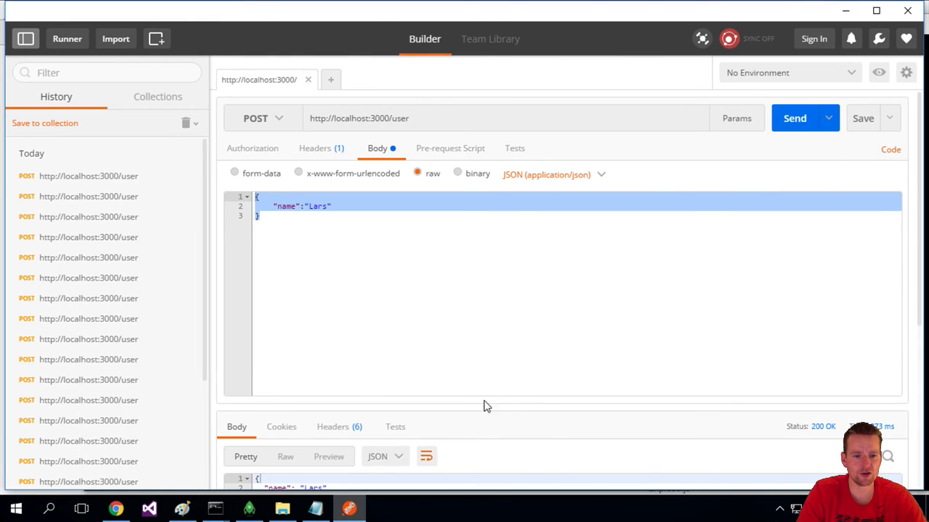
scroll(486, 406, "down", 3)
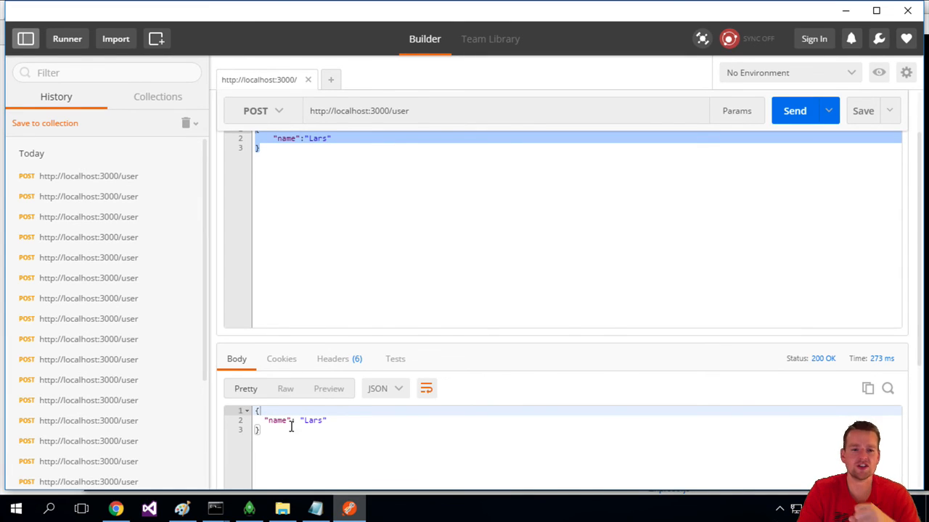
scroll(324, 158, "up", 1)
scroll(324, 158, "up", 2)
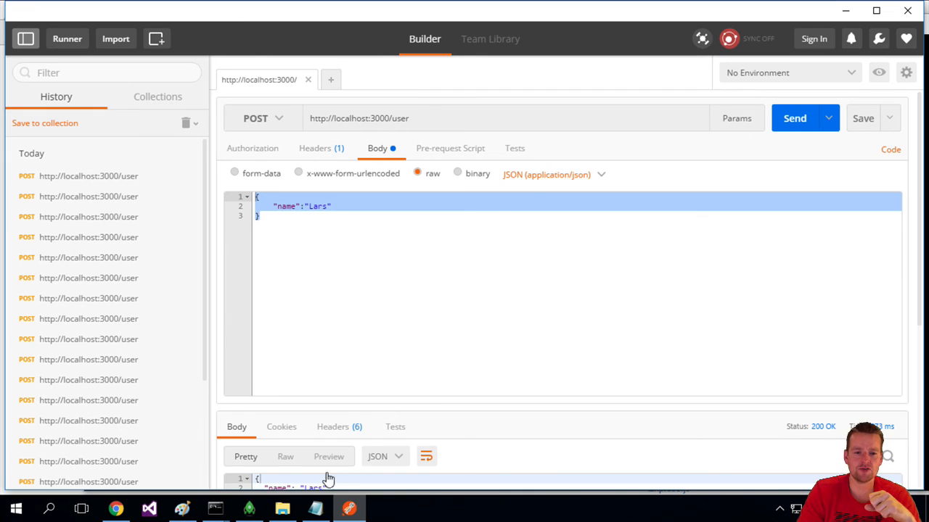
scroll(330, 464, "down", 3)
scroll(442, 299, "up", 3)
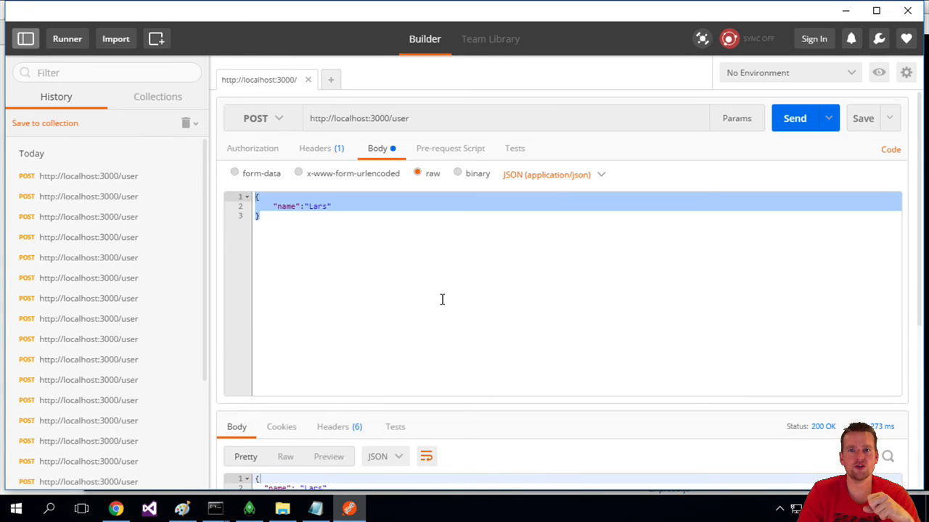